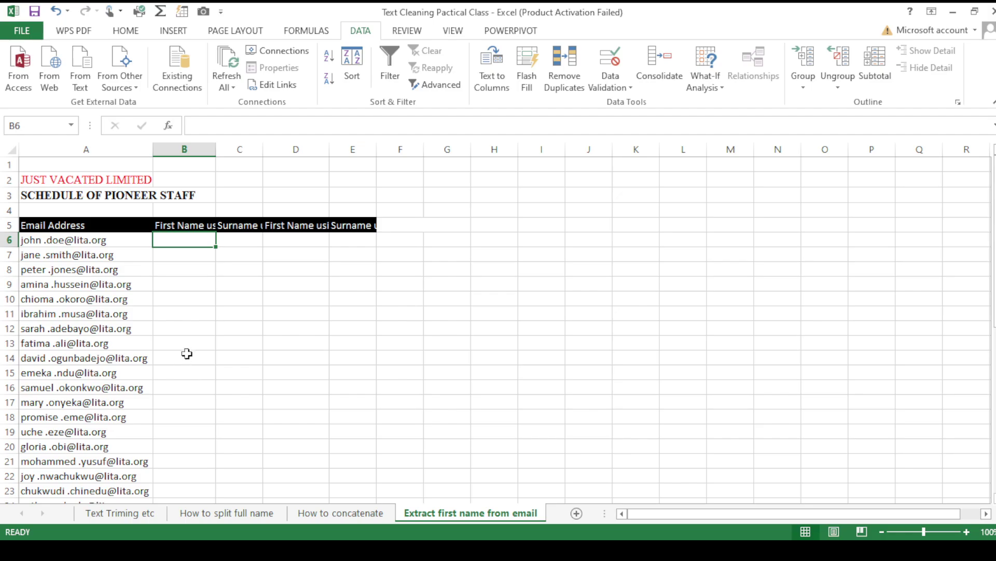
Step: Enter the first email's first name, capitalised, in B6 and Flash Fill the remaining first names down column B
click(194, 260)
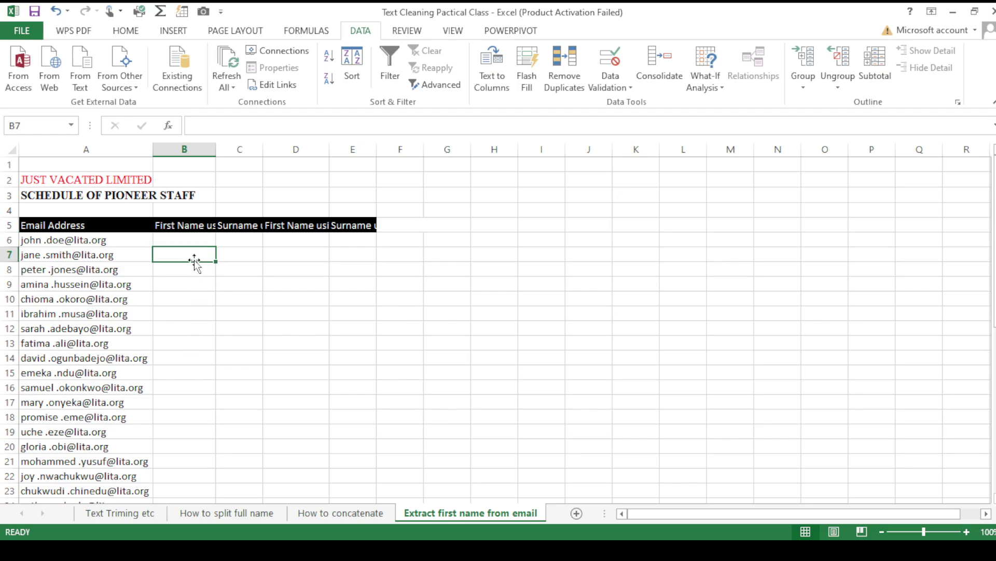
key(Up)
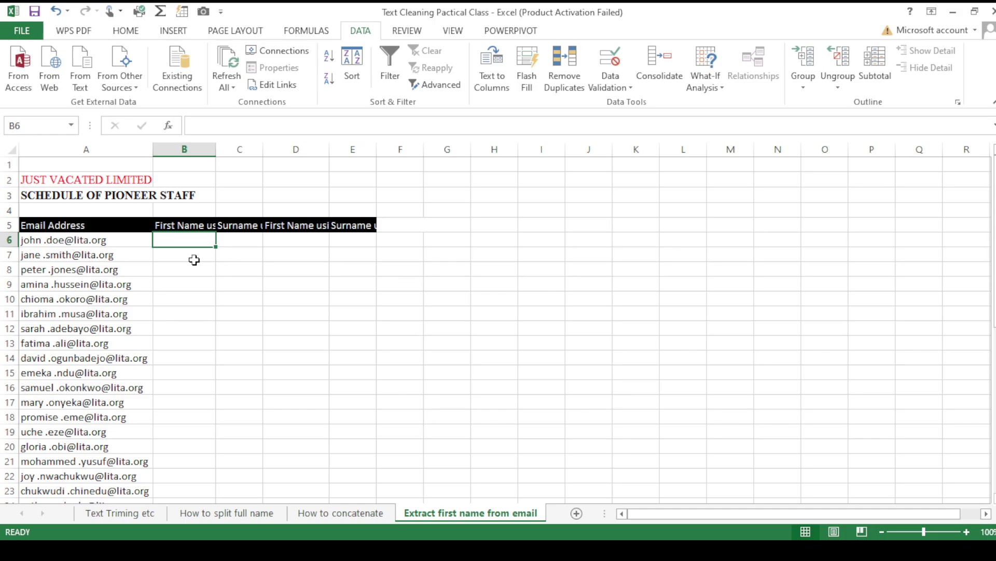
text(J)
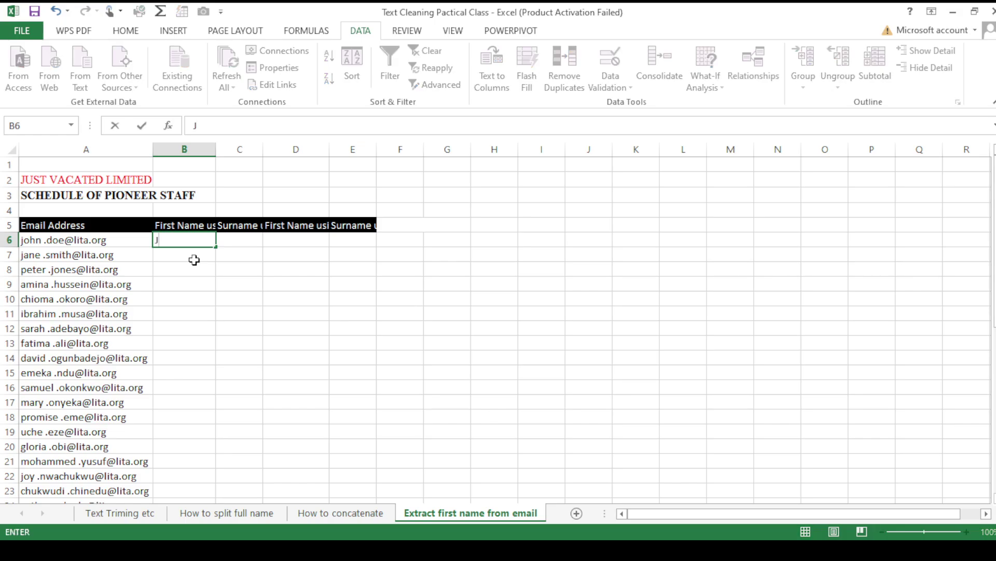
text(ohn)
key(Return)
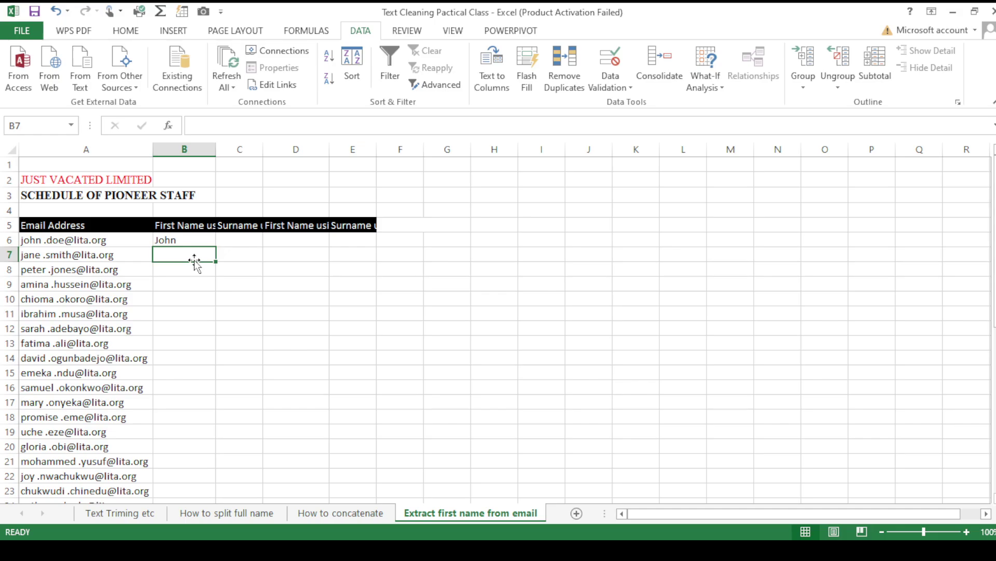
key(ctrl+e)
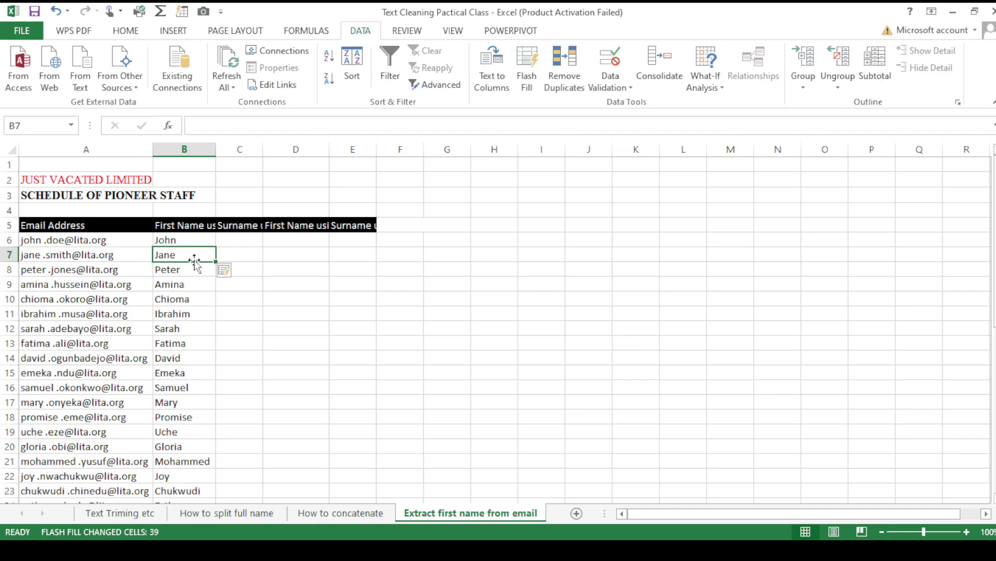
Step: Clear all the capitalised first names from B6 down to B45
key(Up)
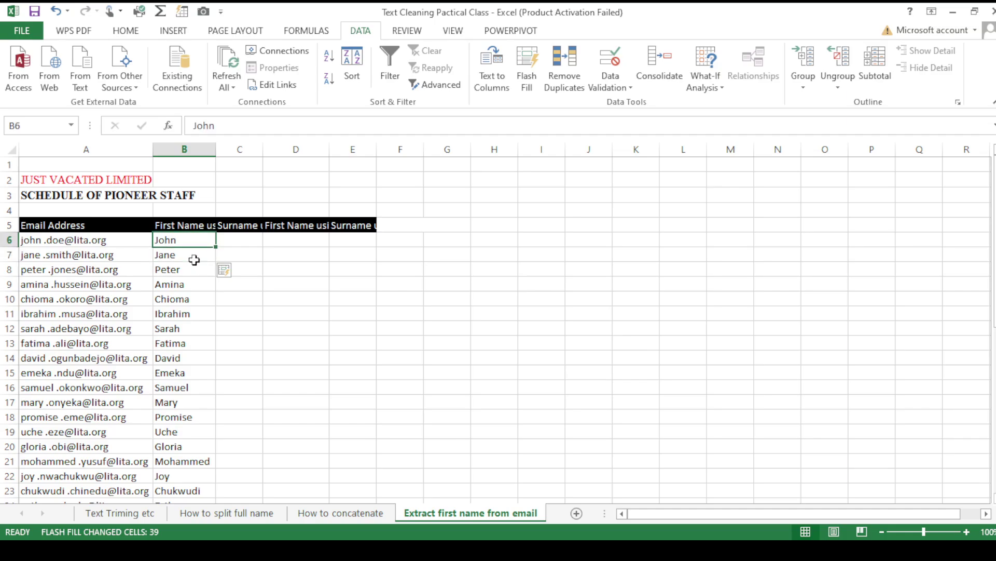
key(ctrl+shift+Down)
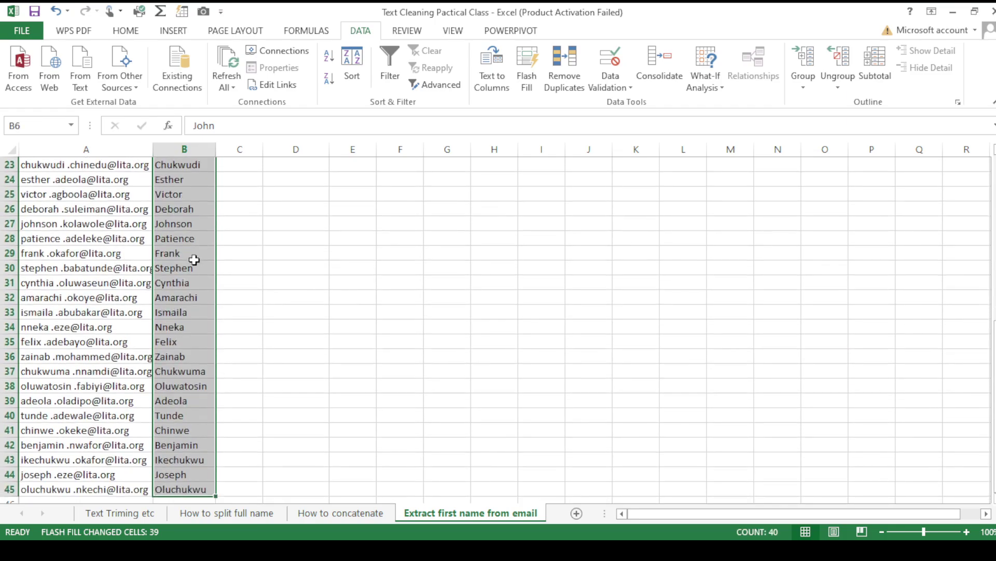
key(Delete)
scroll(195, 259, up, 7)
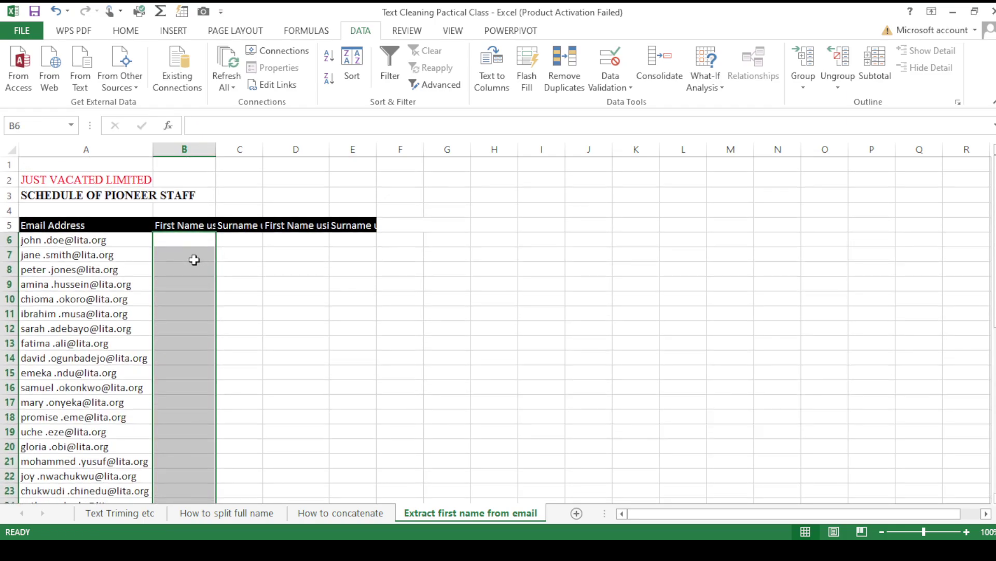
click(194, 260)
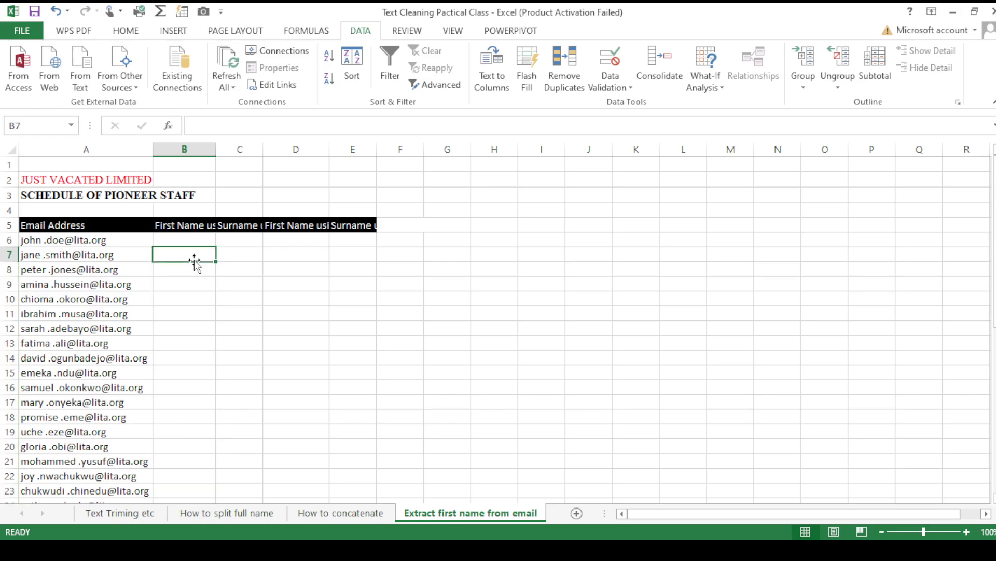
Step: Enter the first email's first name in lowercase in B6 and Flash Fill the rest of column B
click(175, 240)
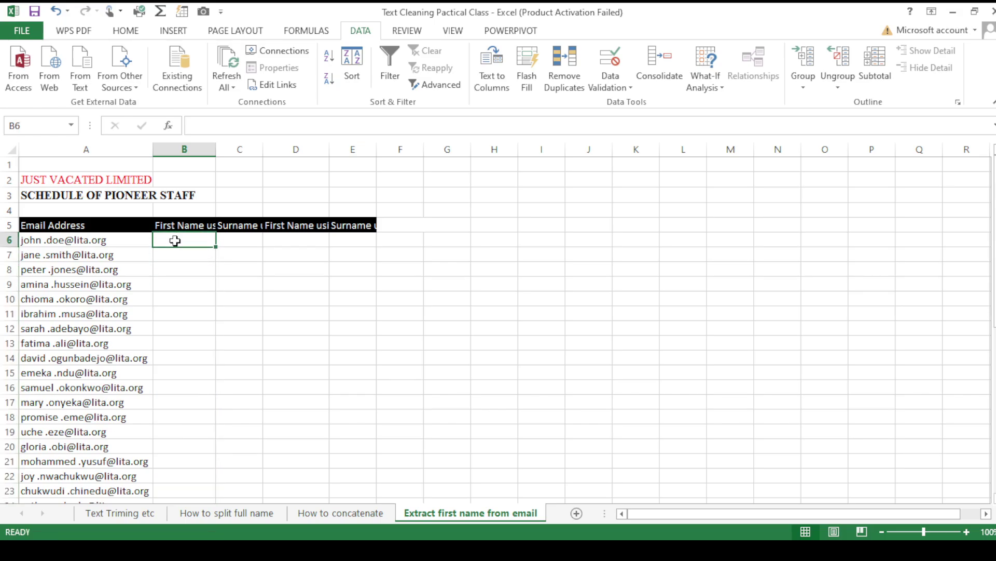
text(john)
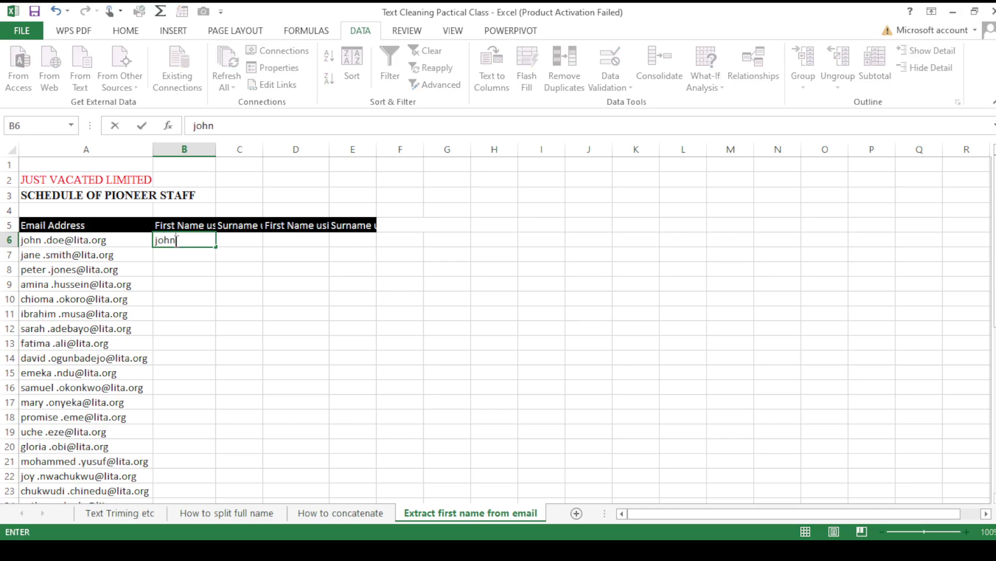
key(Return)
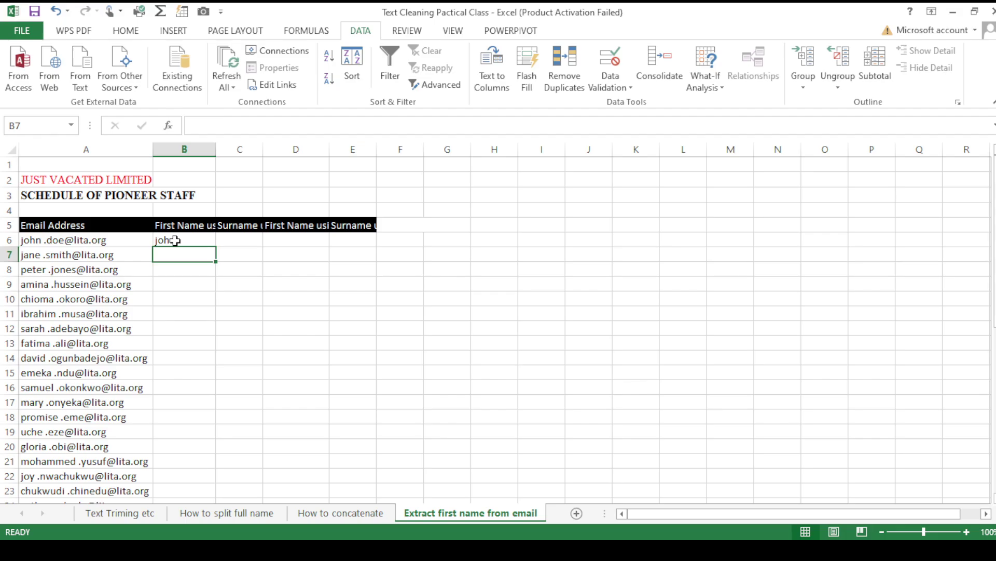
key(ctrl+e)
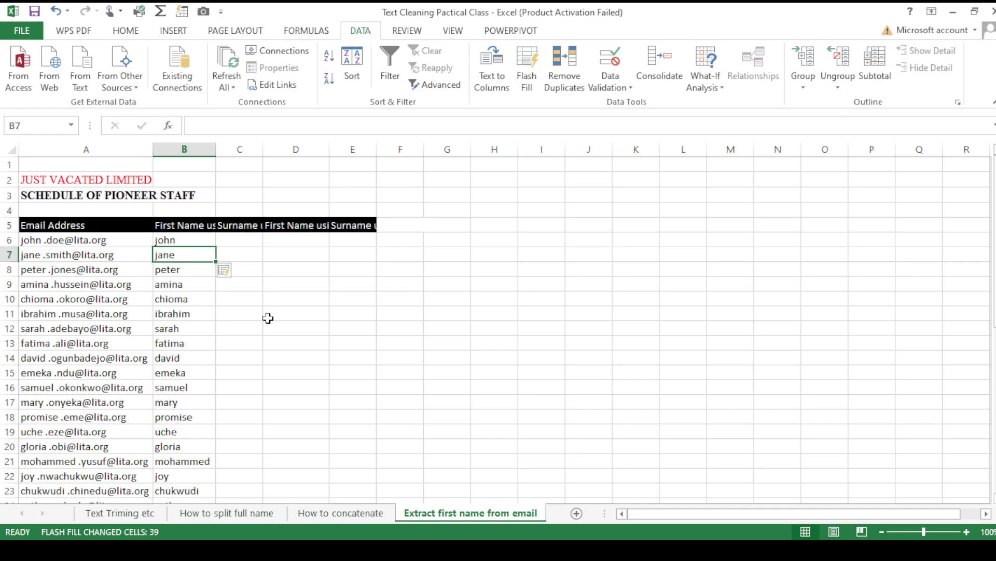
Step: Enter the first email's surname in lowercase in C6 and Flash Fill the remaining surnames down column C
click(248, 238)
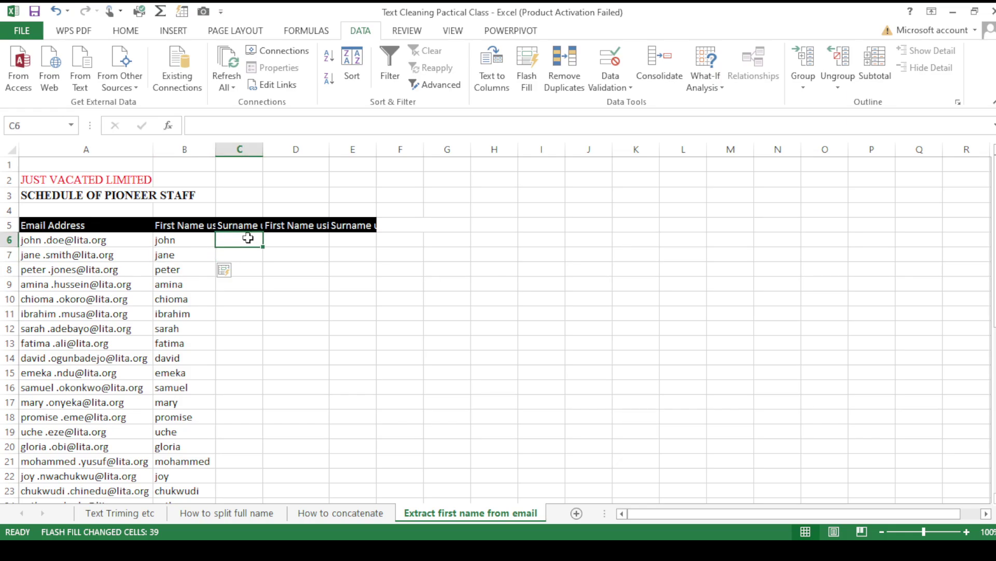
text(doe)
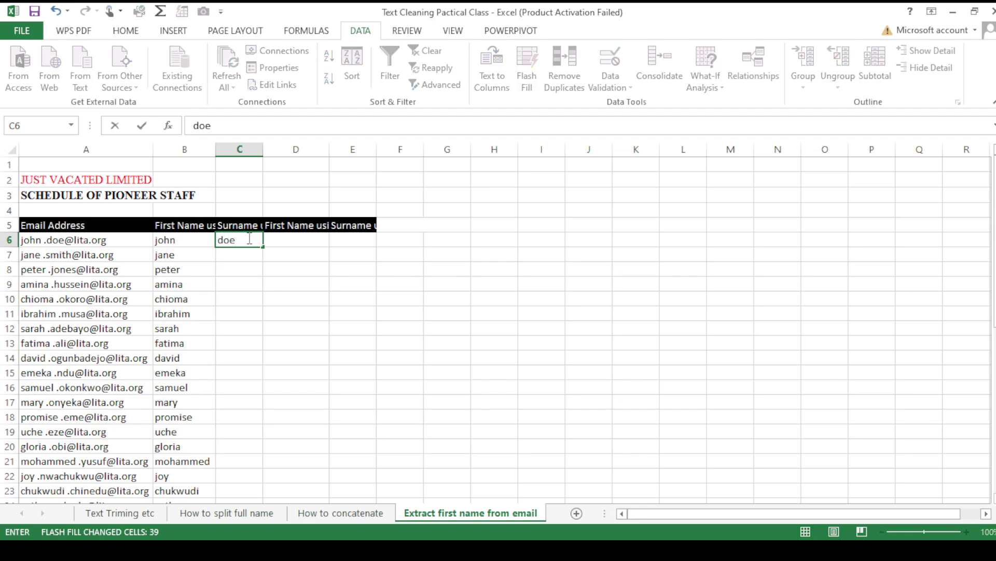
key(Return)
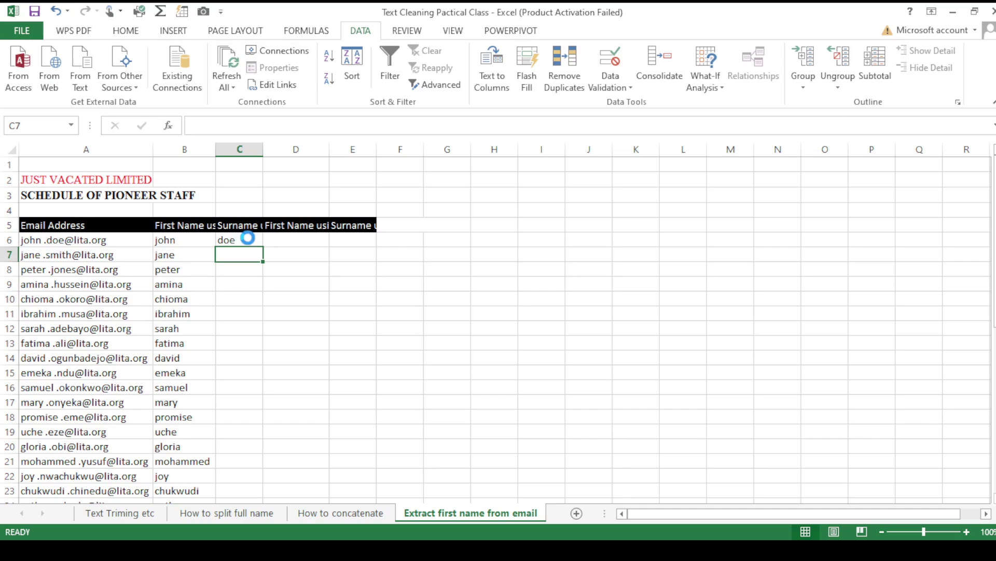
key(ctrl+e)
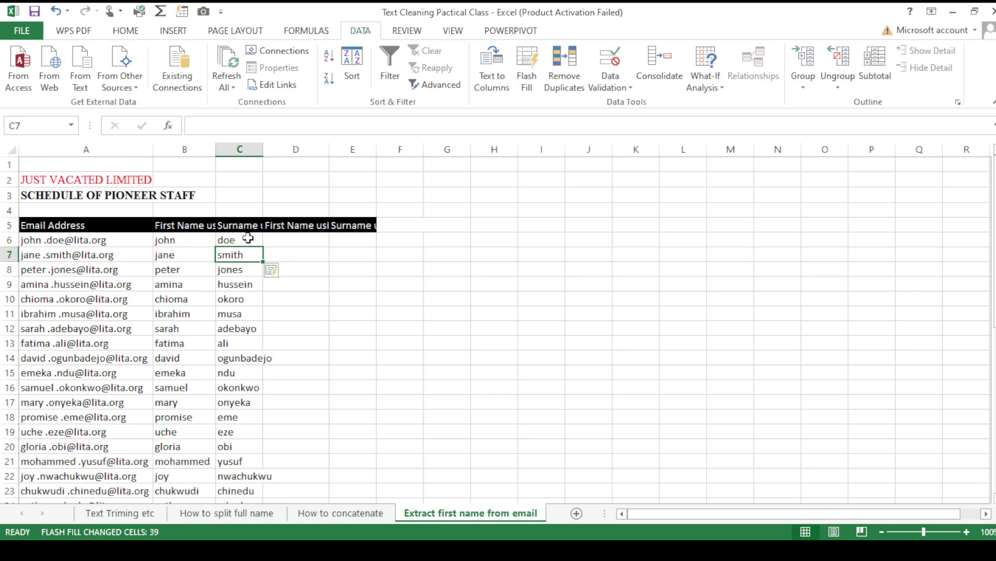
Step: Extract the first name in D6 with =LEFT(A6,FIND(".",A6)-1) and fill the formula down column D for all emails
click(282, 237)
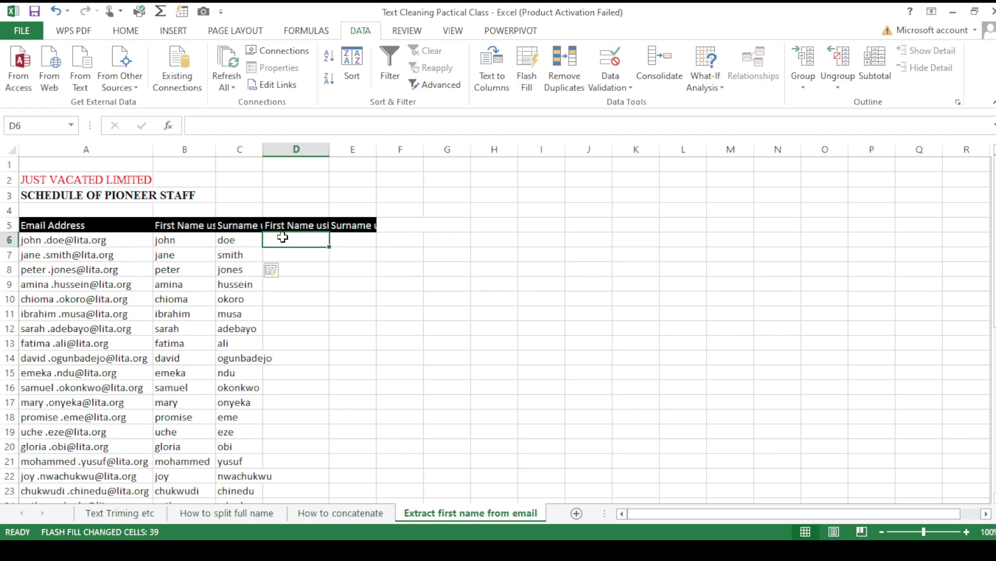
text(=)
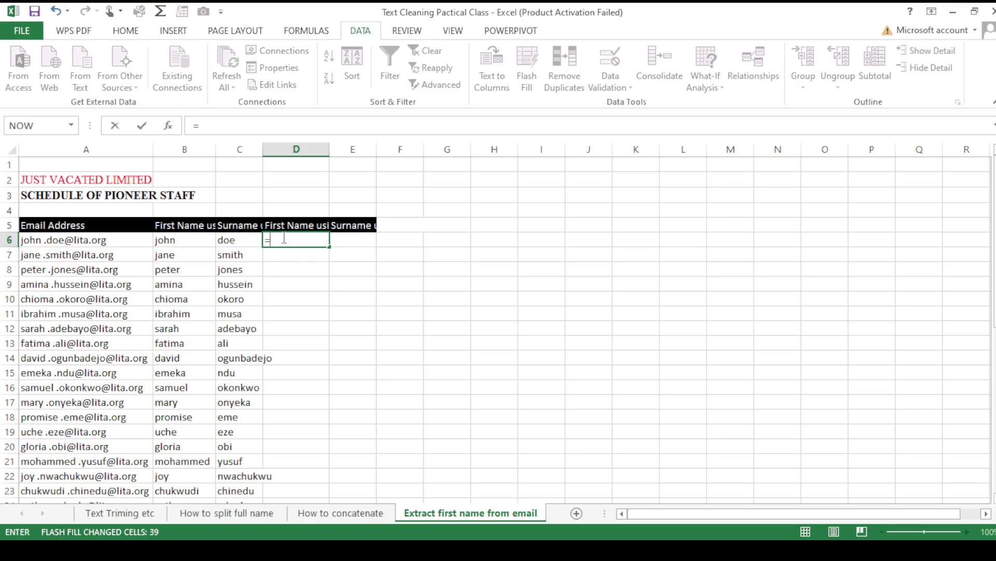
text(left)
key(Tab)
text(A6)
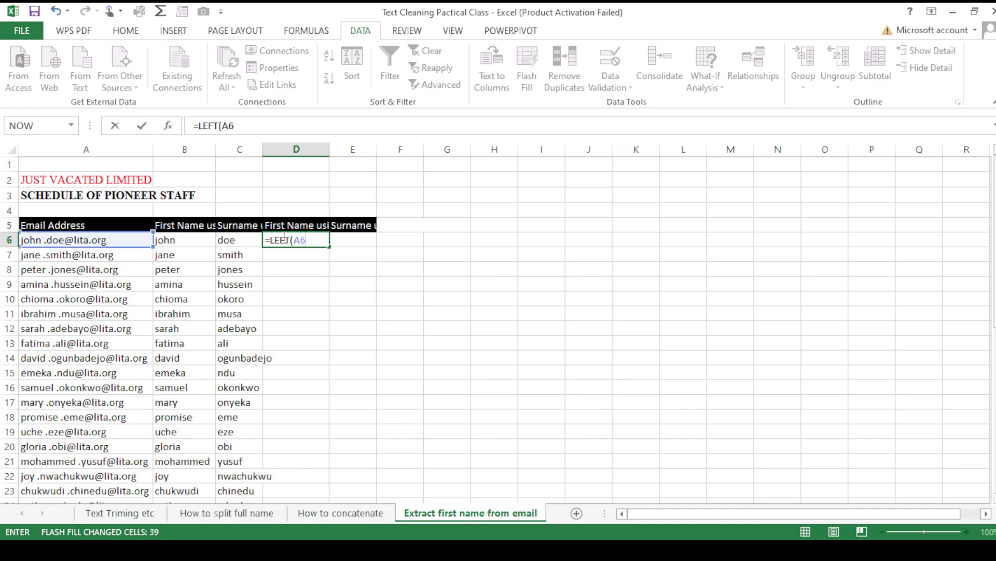
text(,find)
key(Tab)
text(".",A6))
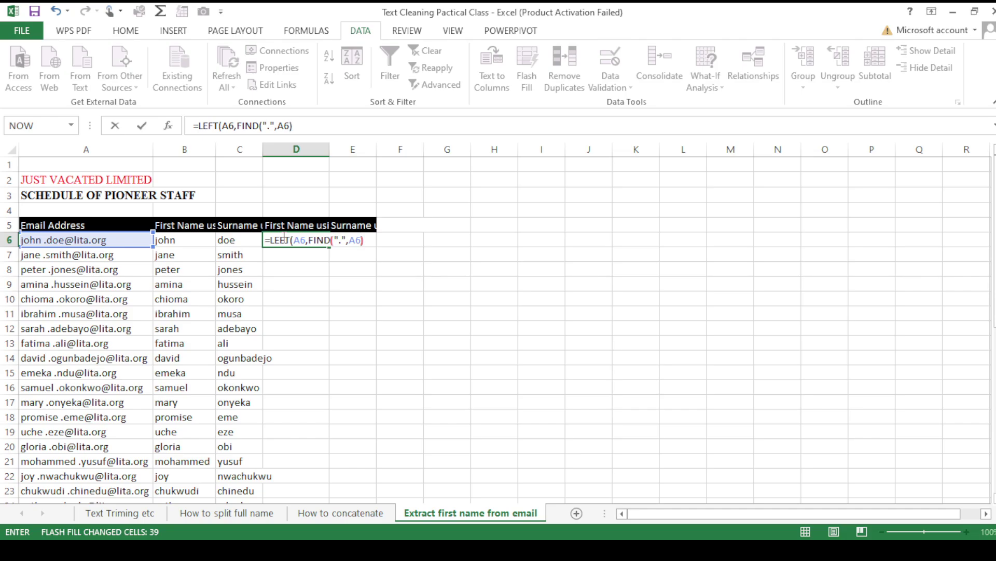
text(-1)
text())
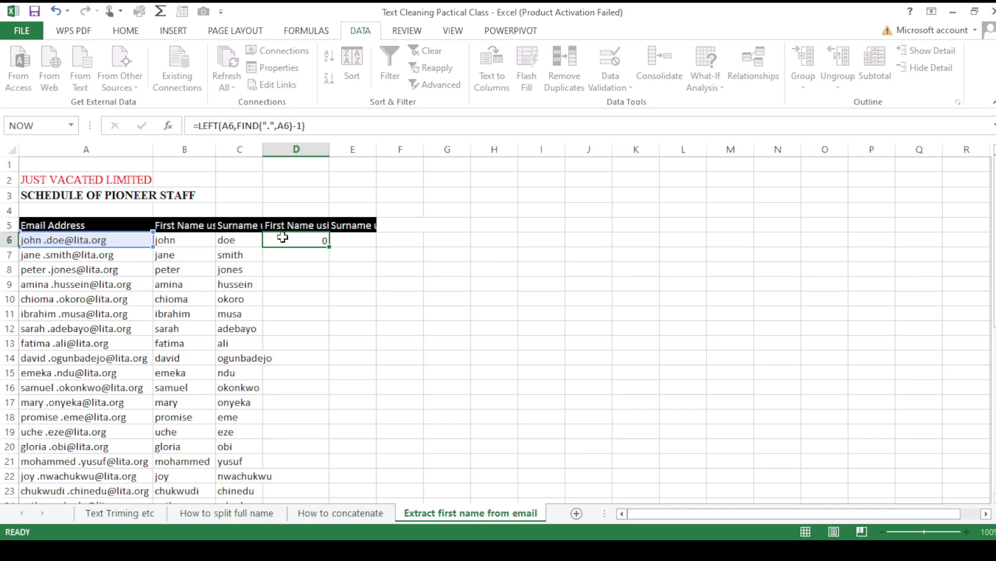
key(Return)
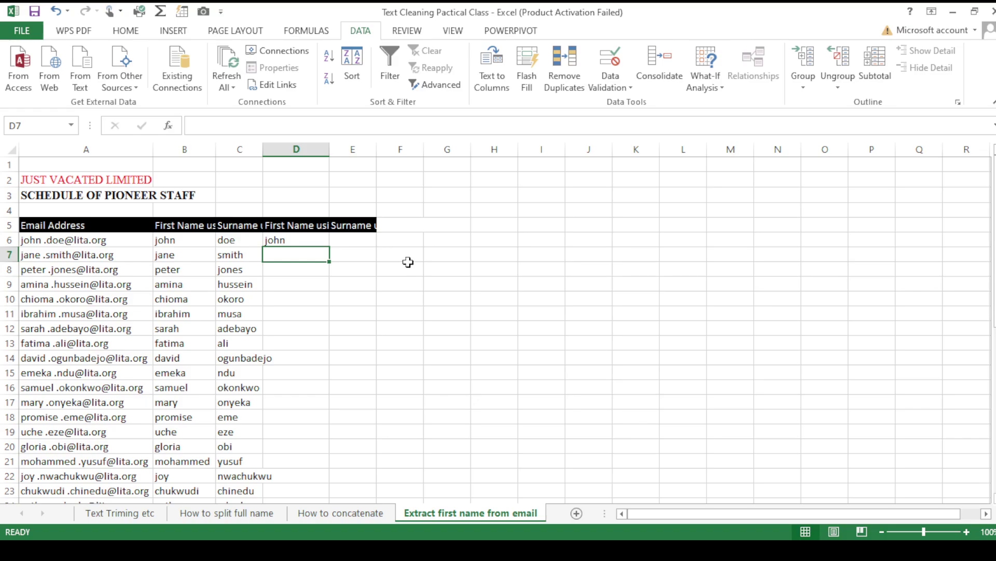
click(318, 238)
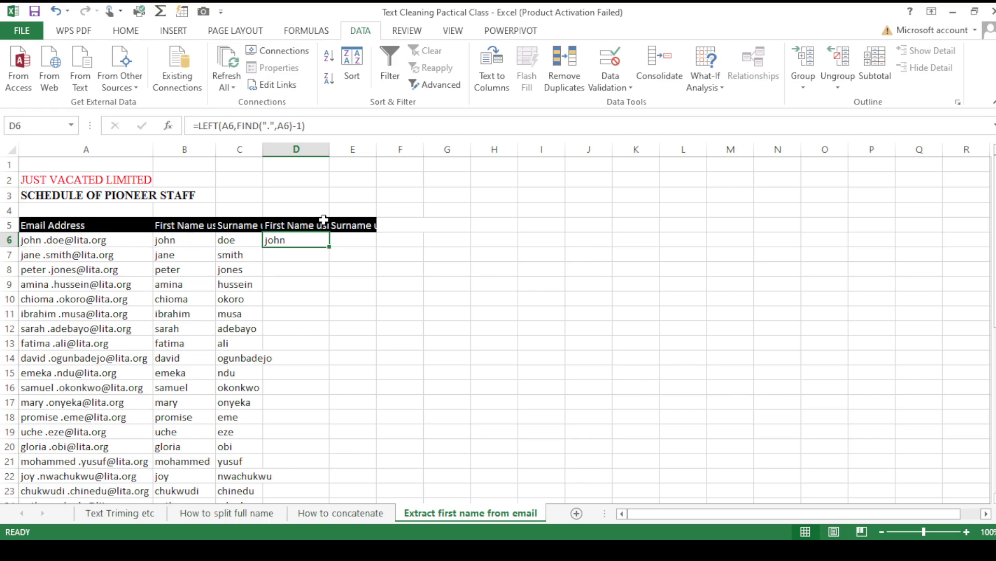
double_click(329, 246)
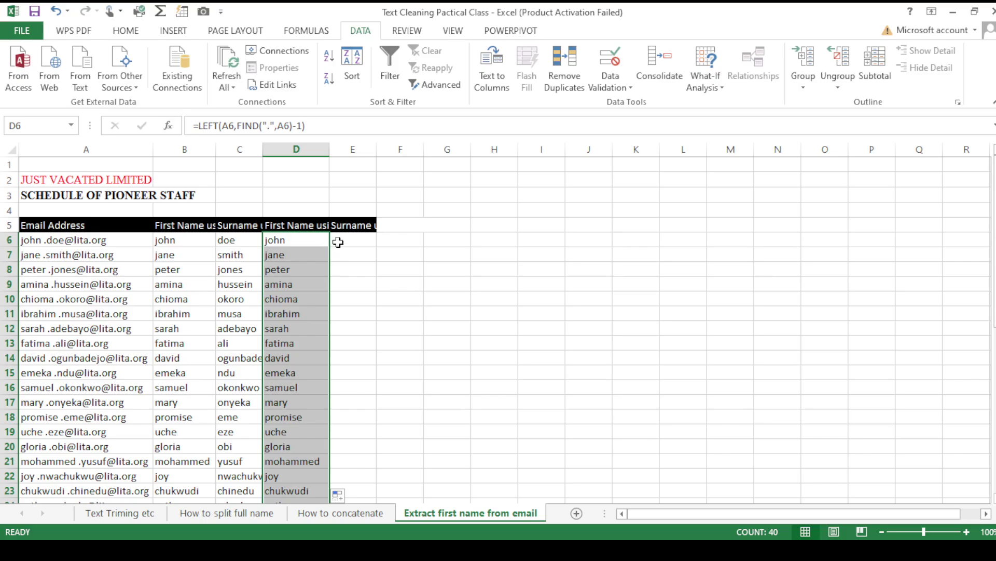
Step: Extract the surname in E6 with the formula =MID(A6,FIND(".",A6)+1,FIND("@",A6)-FIND(".",A6)-1)
click(338, 241)
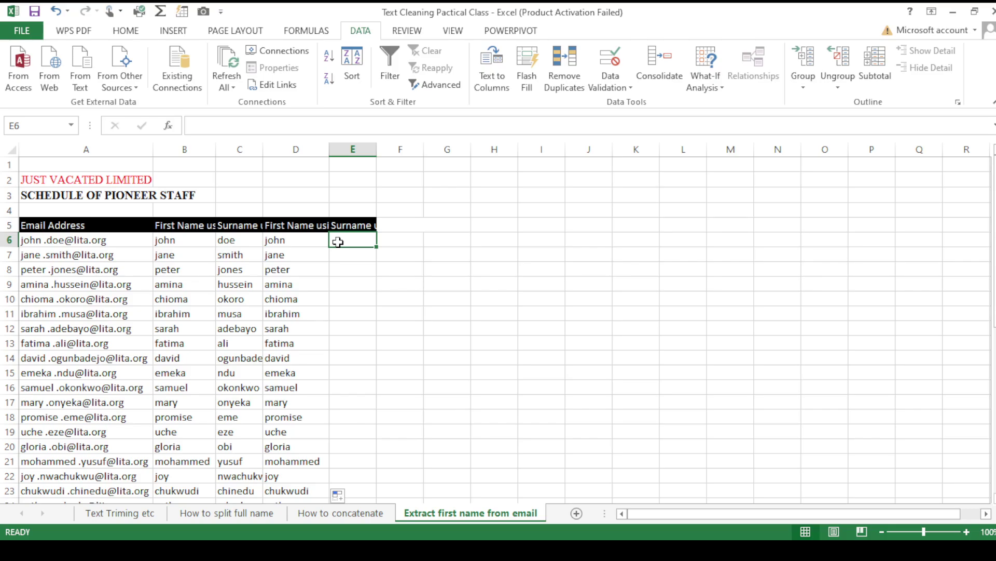
text(=)
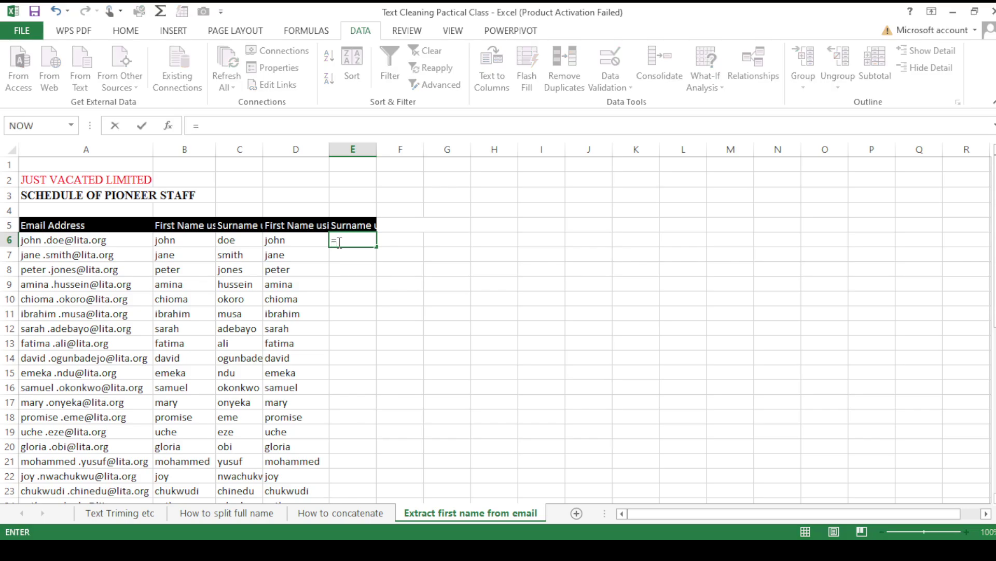
text(mid)
key(Tab)
text(A6,fi)
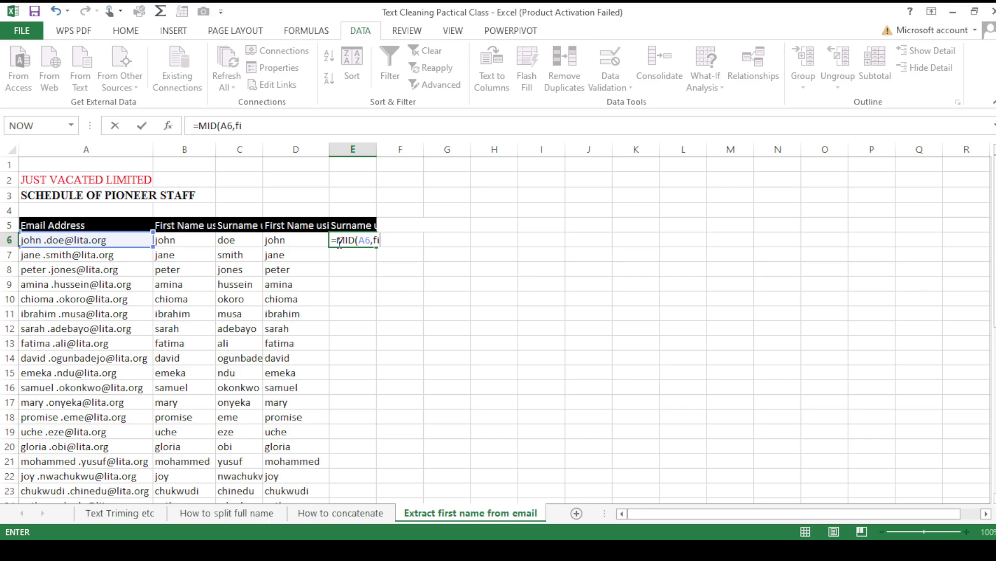
text(n)
key(Tab)
text(".",A6)
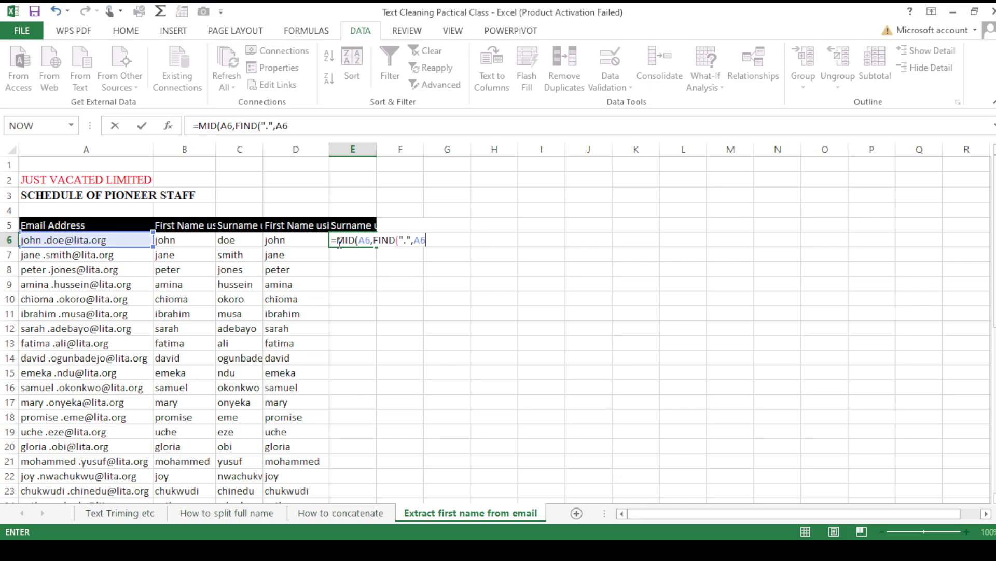
text()+1,FIND()
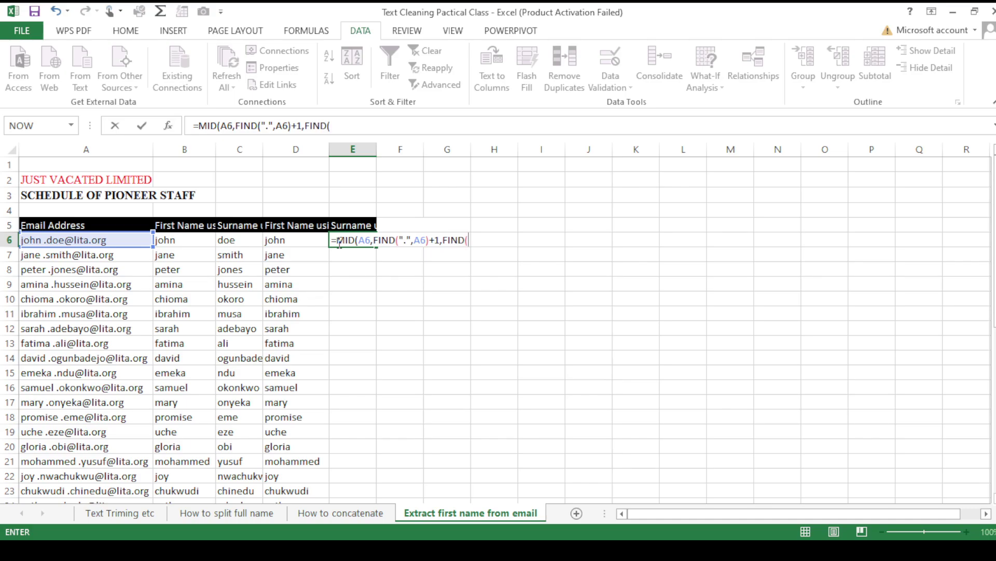
text("@",A6)
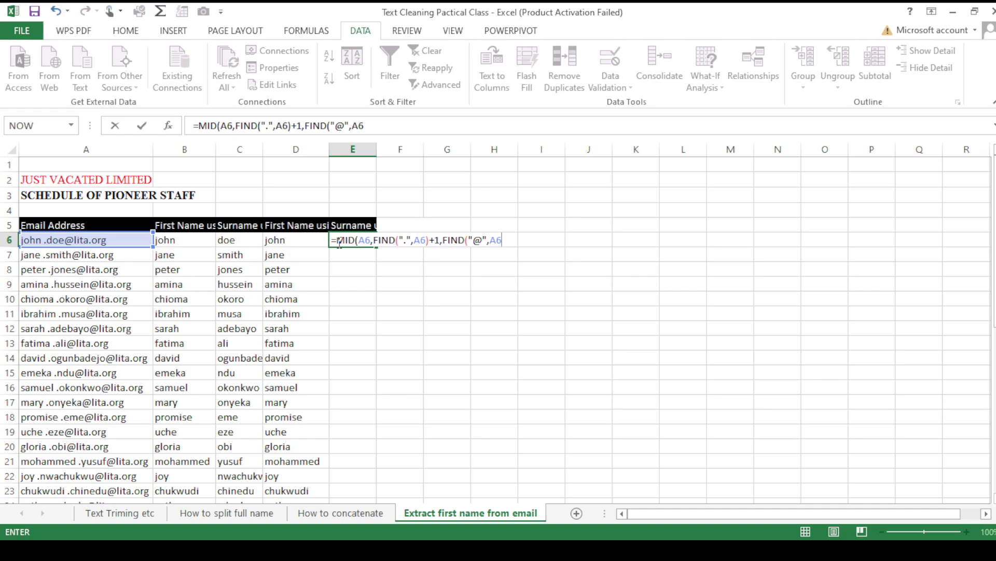
text()-Find(".",A)
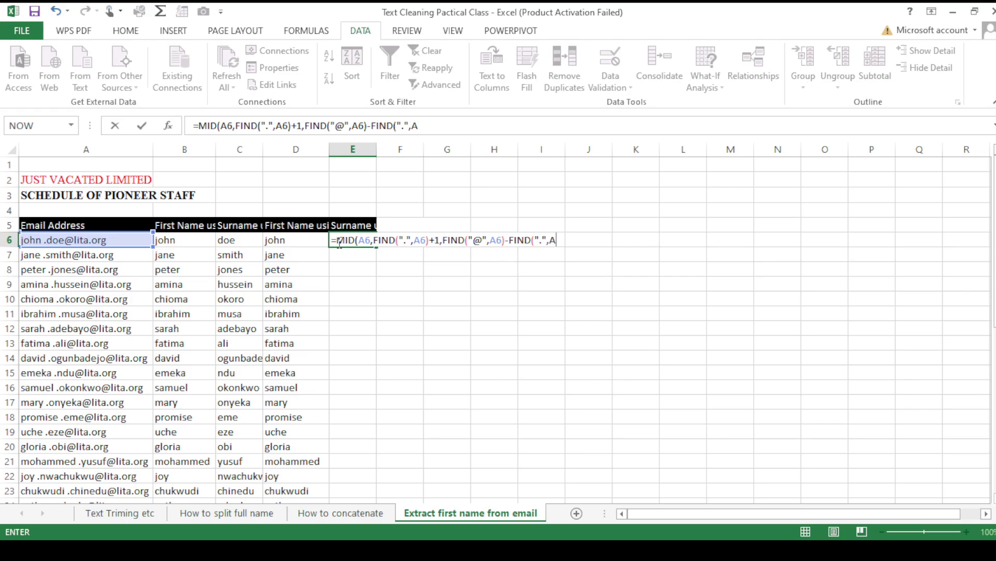
text(6)
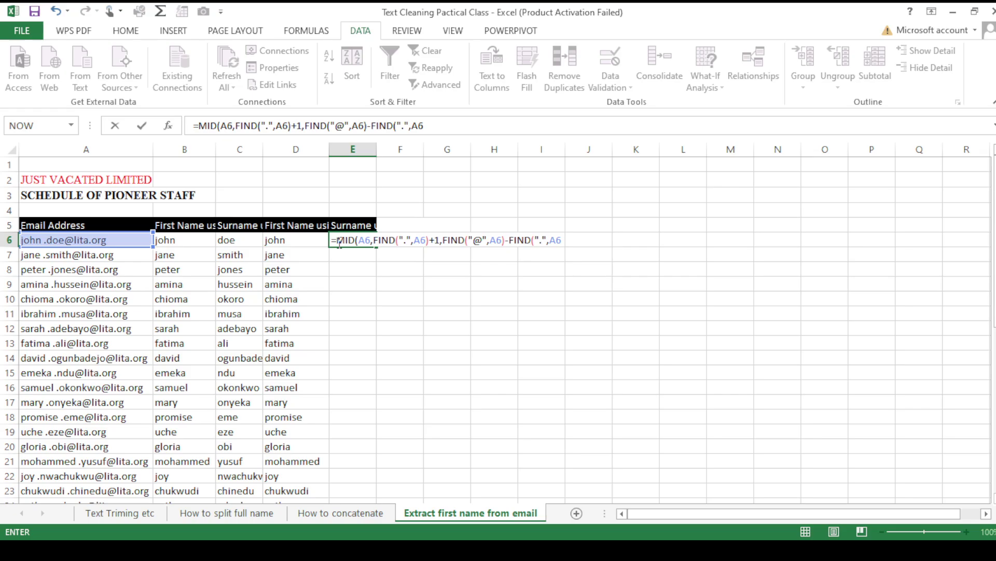
text()-1))
key(Return)
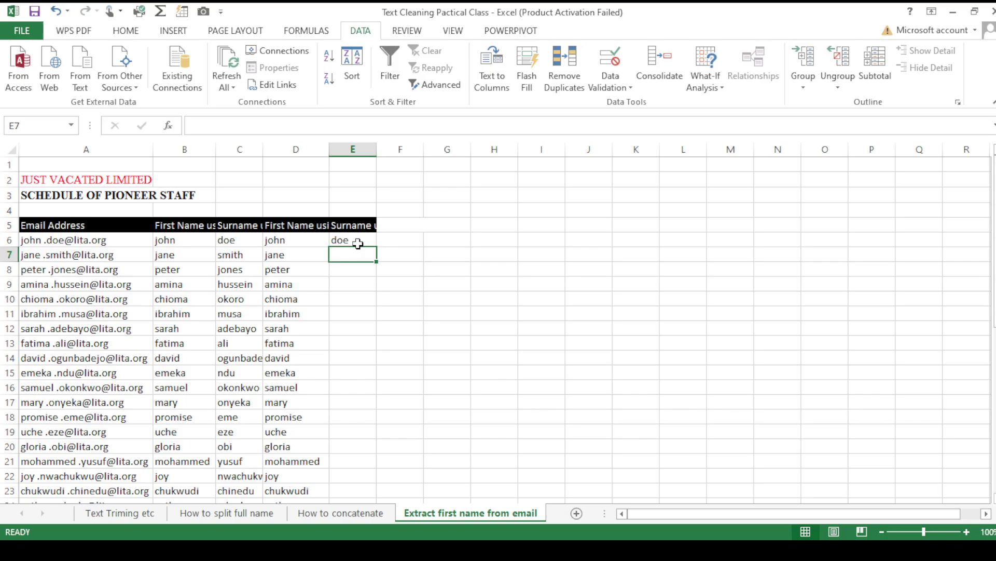
Step: Fill the surname formula from E6 down column E for all email rows
click(358, 244)
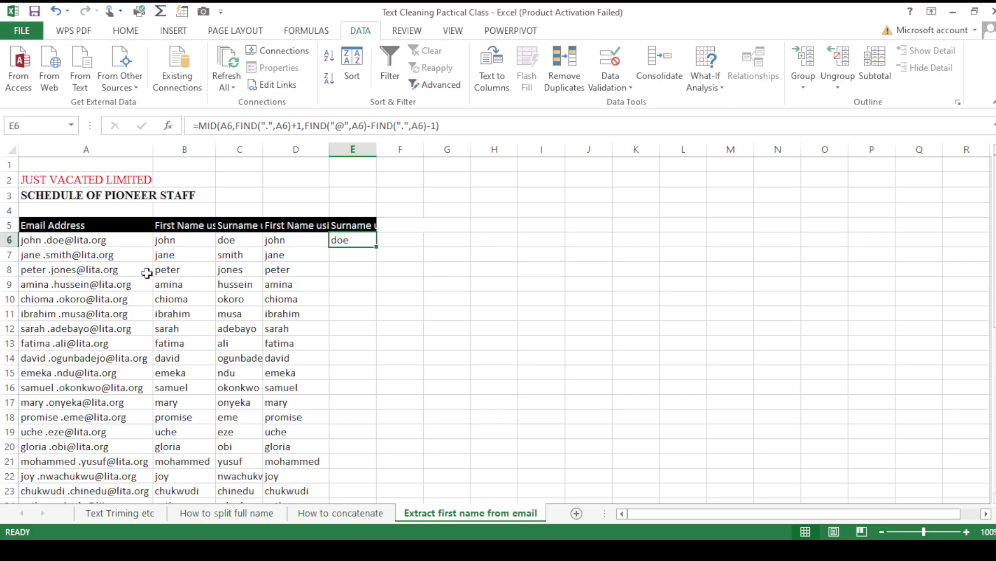
click(372, 258)
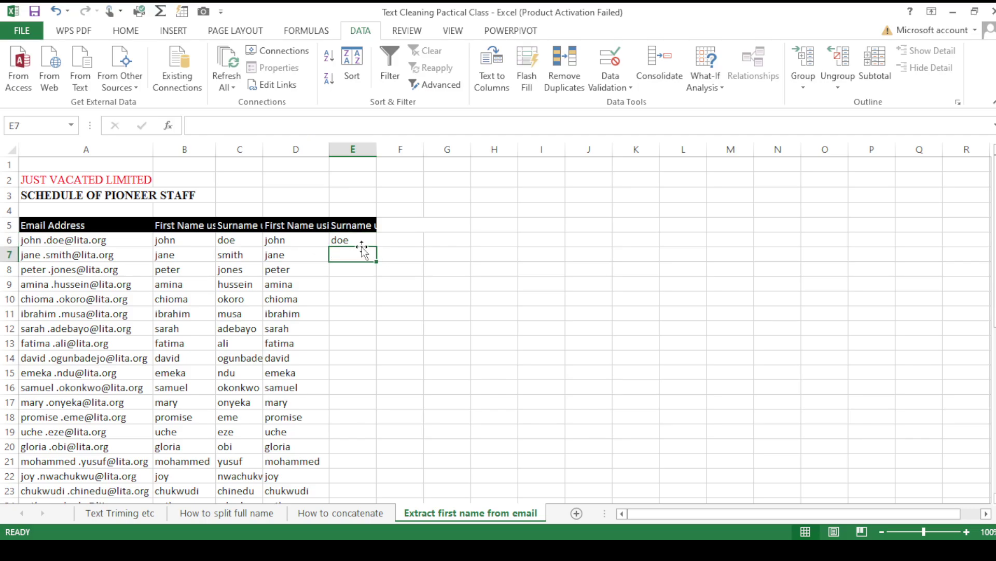
click(362, 238)
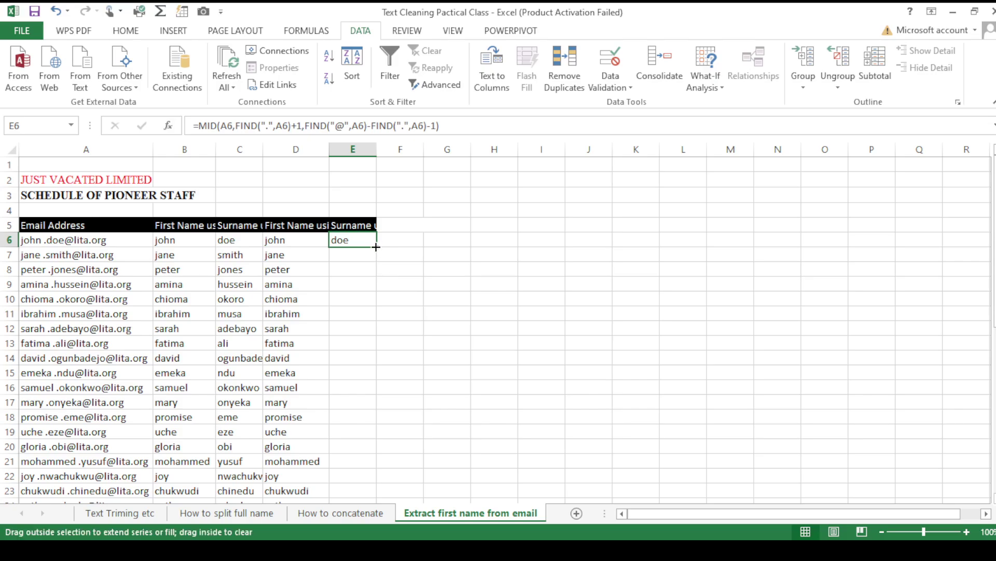
double_click(375, 245)
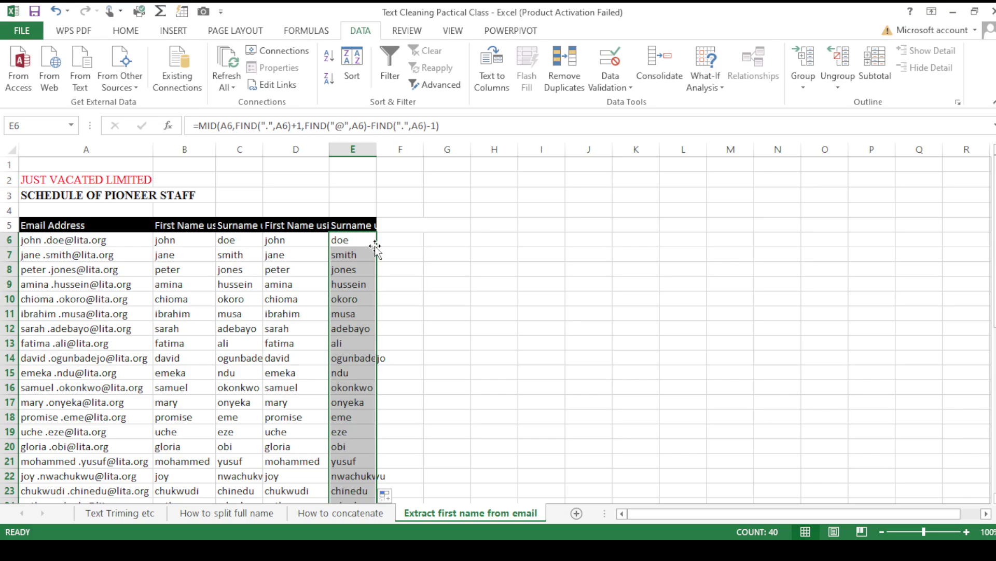
click(413, 249)
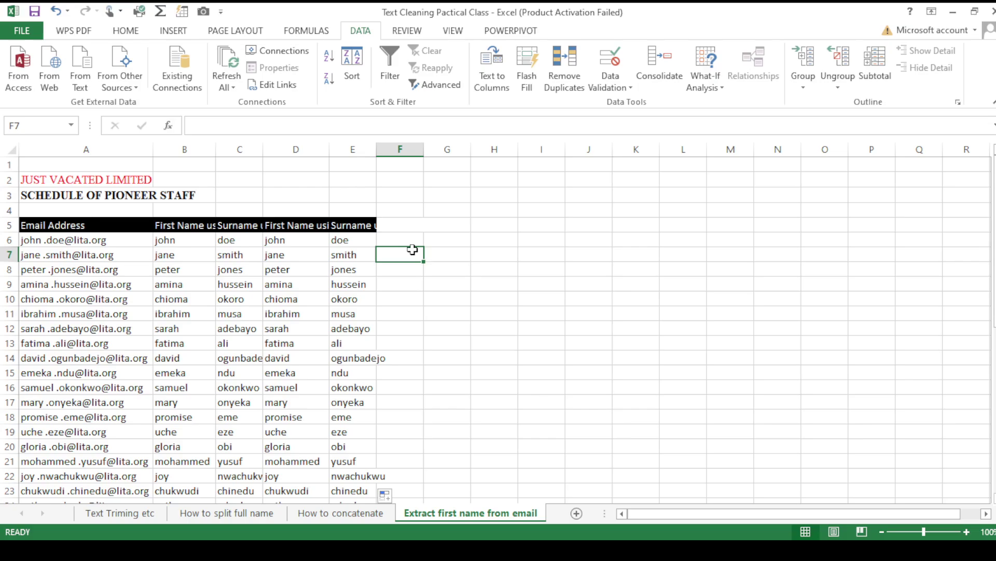